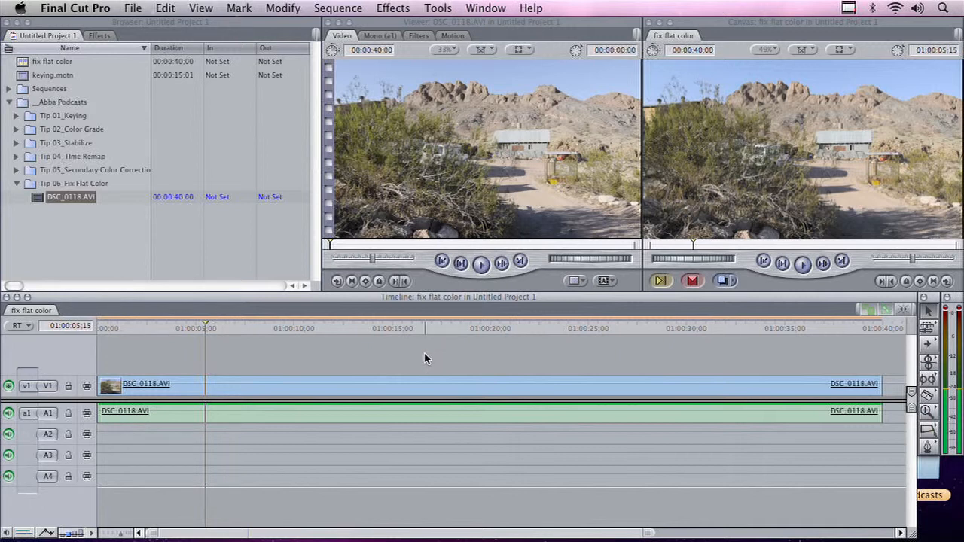
Step: Switch the workspace to the Color Correction window arrangement
left_click(485, 8)
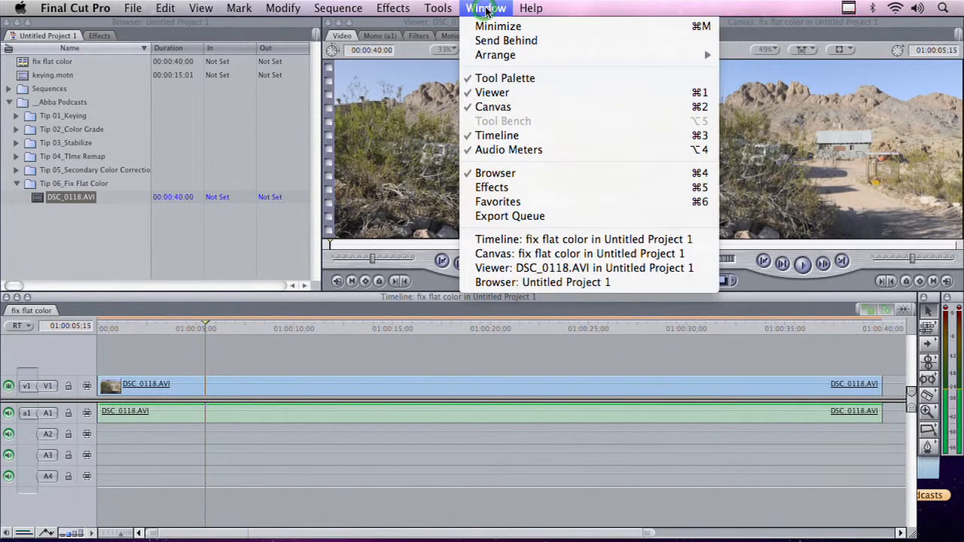
mouse_move(519, 55)
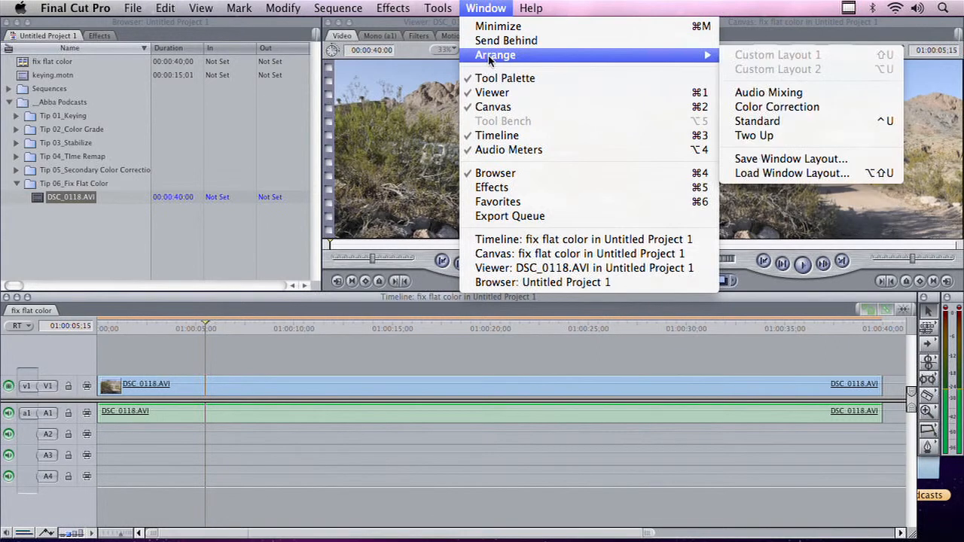
left_click(771, 111)
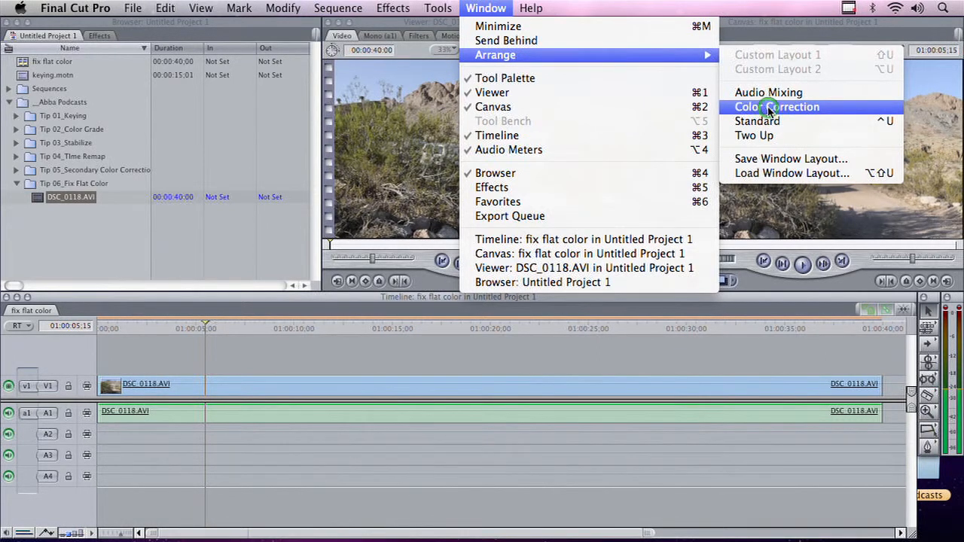
Step: Apply the Color Corrector 3-way video filter to the DSC_0118.AVI clip in the timeline and open its visual controls
left_click(637, 389)
left_click(388, 7)
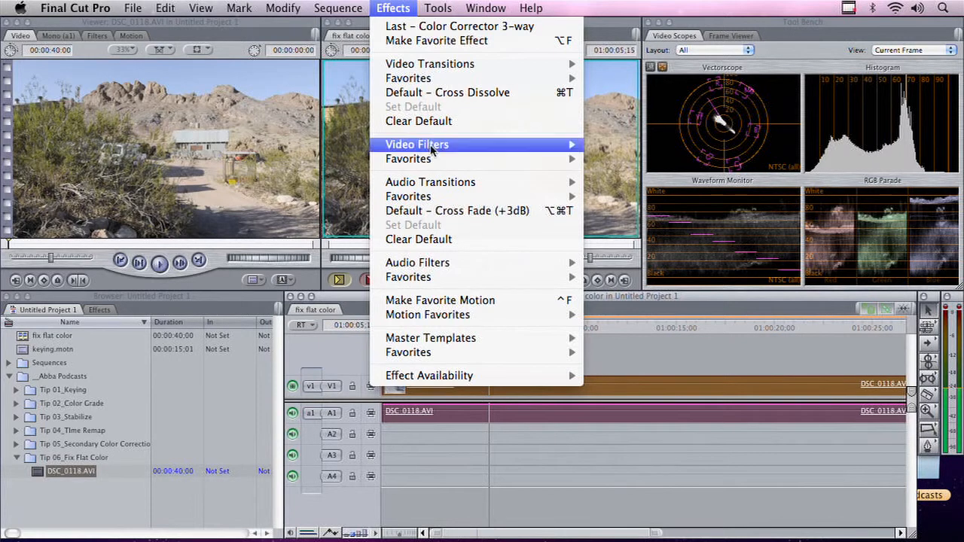
mouse_move(433, 145)
mouse_move(694, 218)
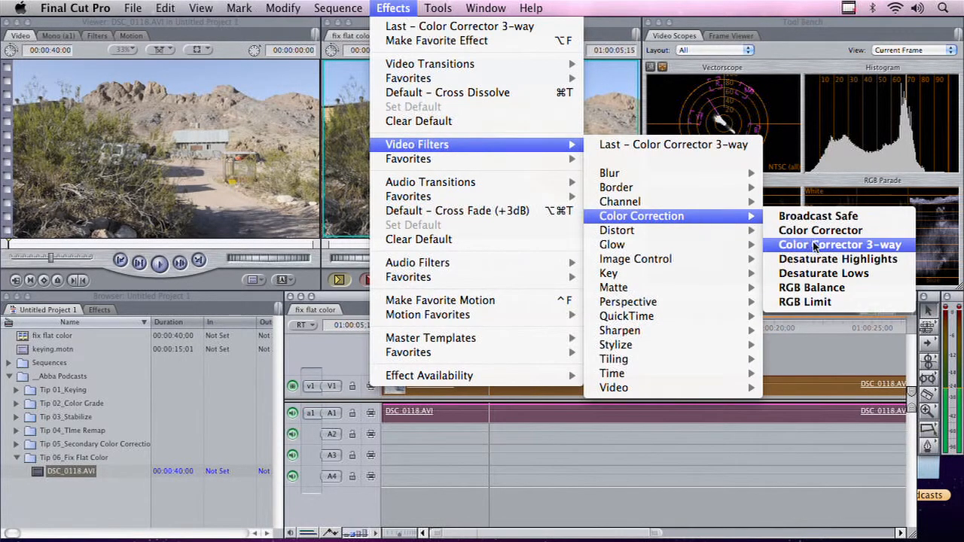
left_click(815, 245)
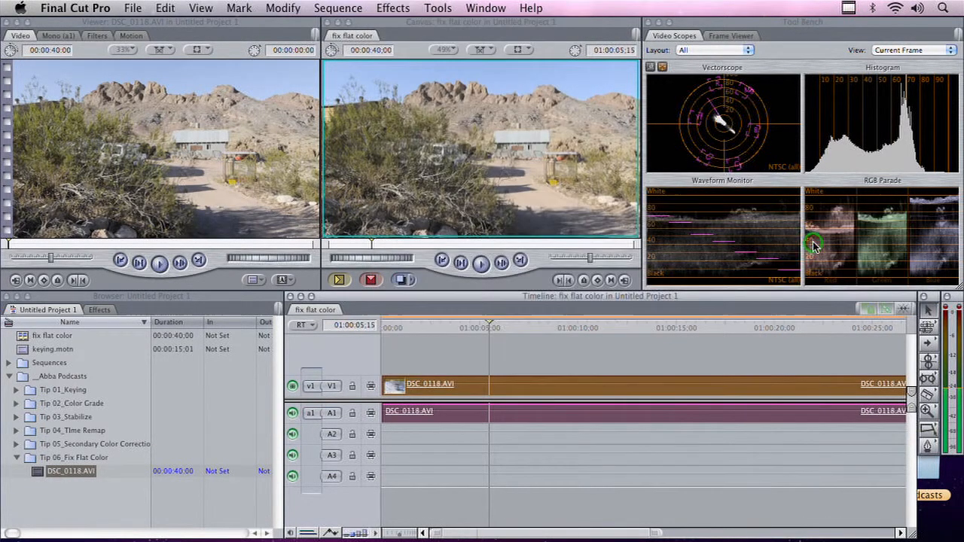
double_click(574, 388)
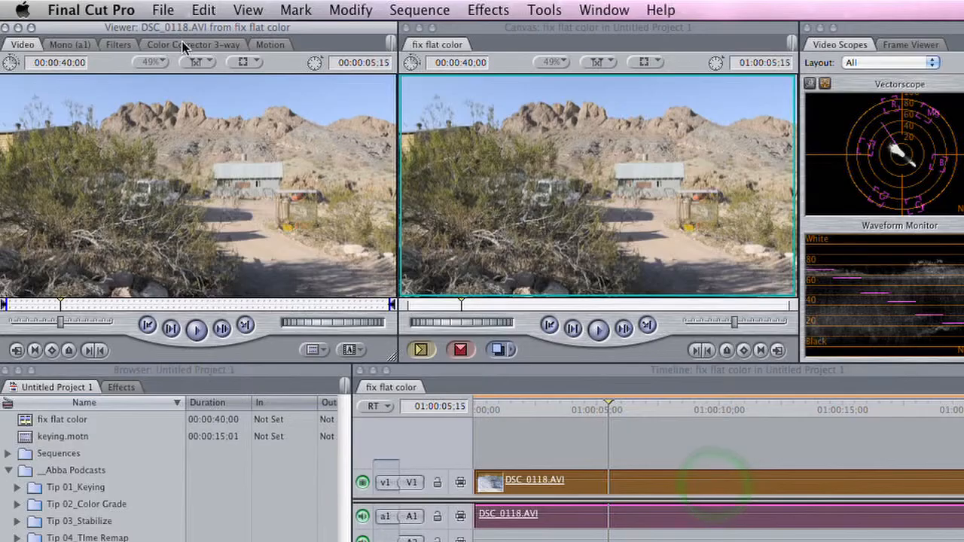
left_click(183, 45)
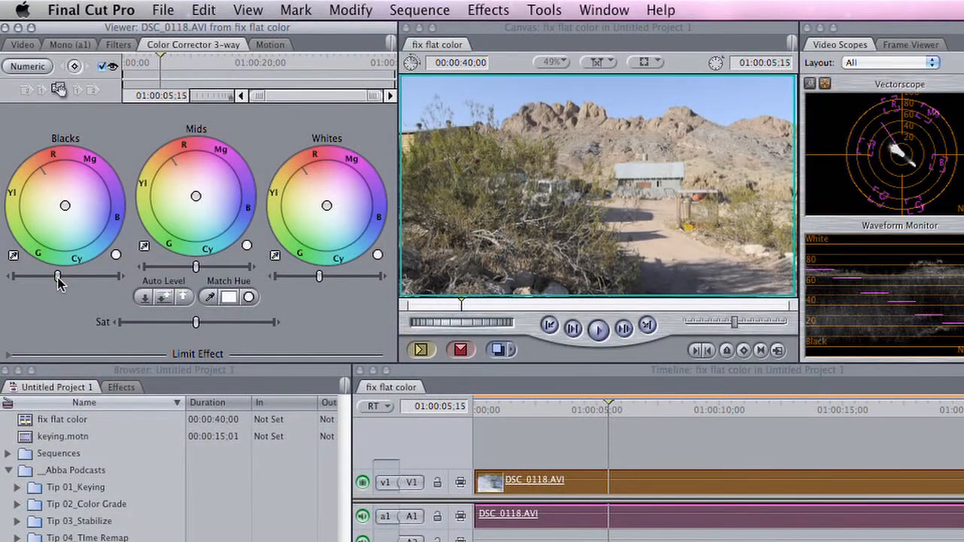
Step: Increase the clip's contrast by lowering the blacks, raising the whites and slightly lowering the mids
left_click_drag(58, 282, 54, 280)
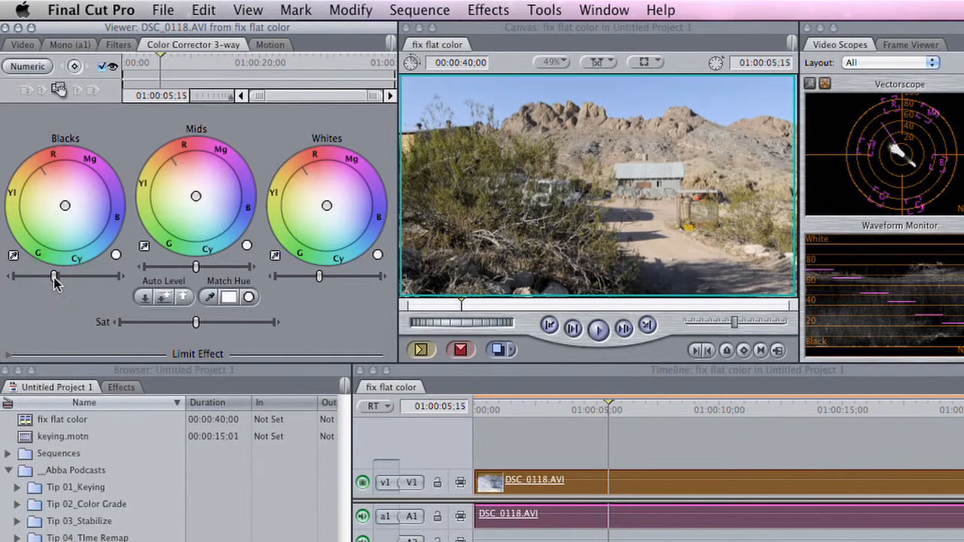
left_click_drag(319, 277, 328, 277)
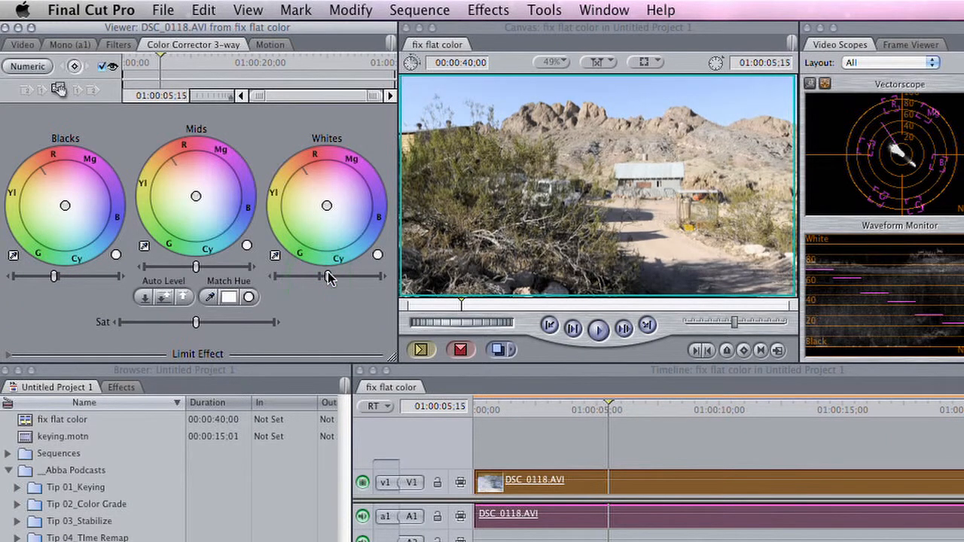
left_click_drag(196, 267, 192, 271)
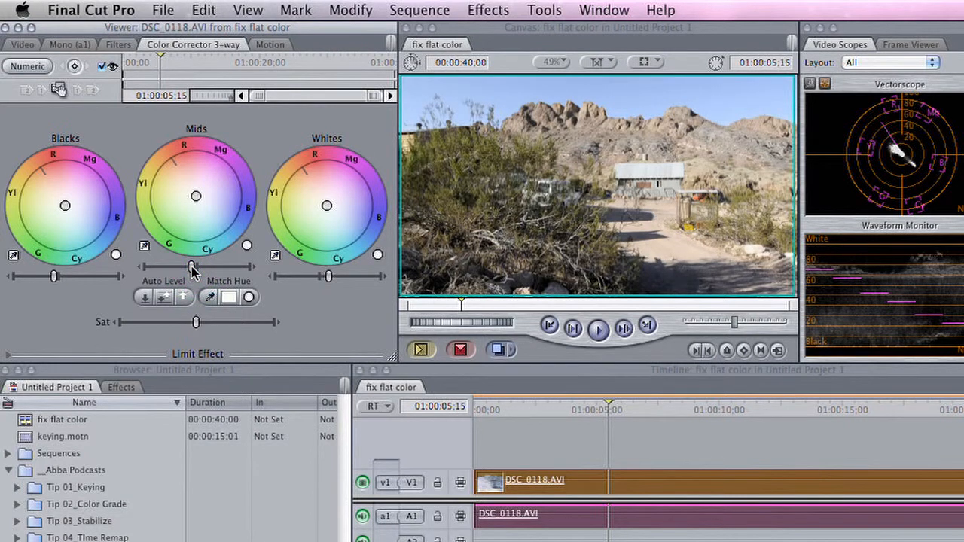
left_click_drag(192, 268, 191, 267)
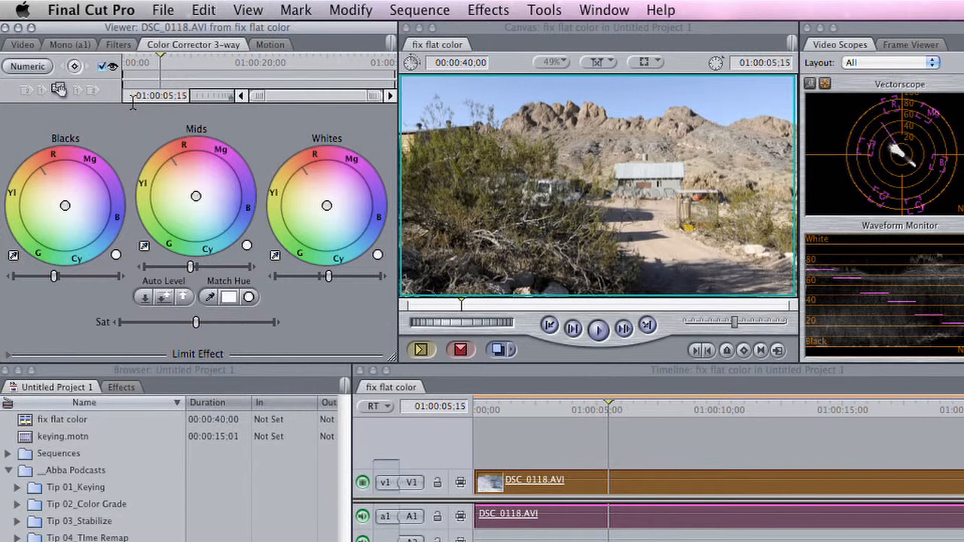
Step: Compare the clip with and without the Color Corrector 3-way filter, leaving the filter enabled
left_click(103, 67)
left_click(103, 67)
left_click(103, 67)
left_click(103, 67)
left_click(104, 67)
left_click(103, 67)
left_click(103, 67)
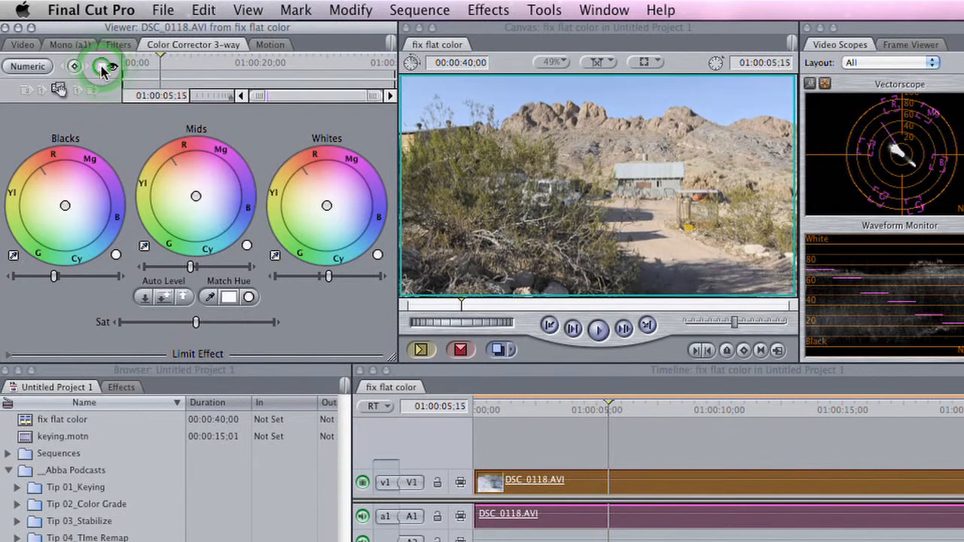
left_click(104, 67)
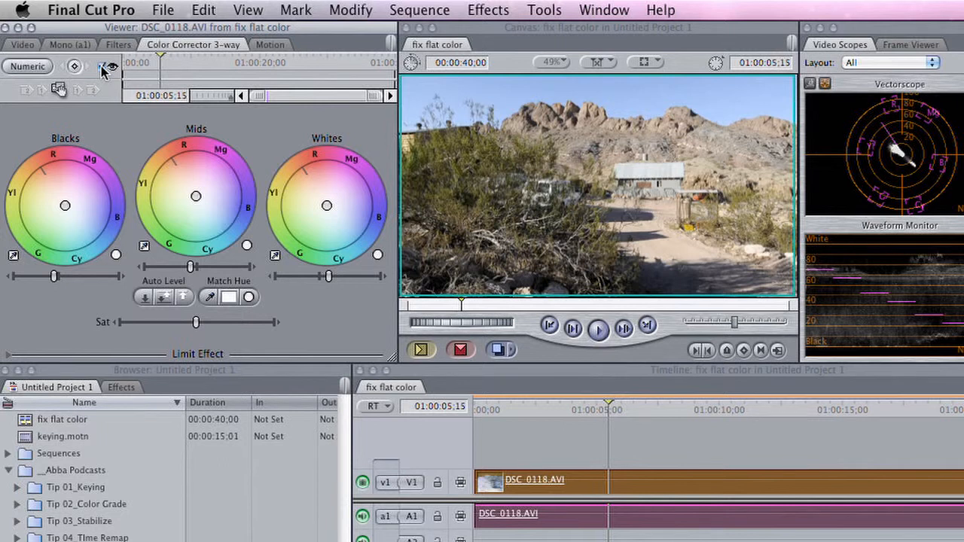
Step: Raise the clip's overall saturation moderately in the first Color Corrector 3-way filter
left_click_drag(197, 322, 201, 322)
left_click(200, 322)
left_click_drag(223, 322, 219, 323)
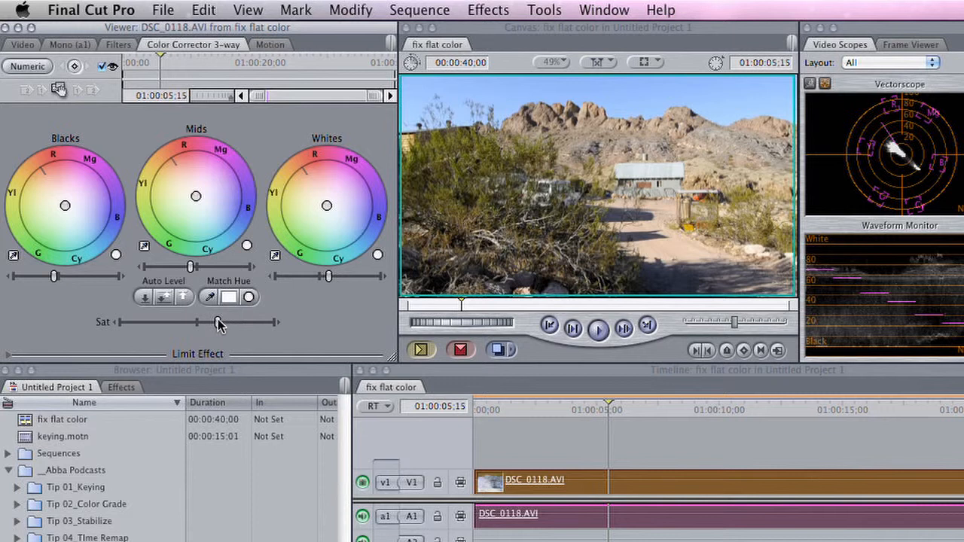
Step: Apply a second Color Corrector 3-way filter to the timeline clip and open its controls
left_click(707, 486)
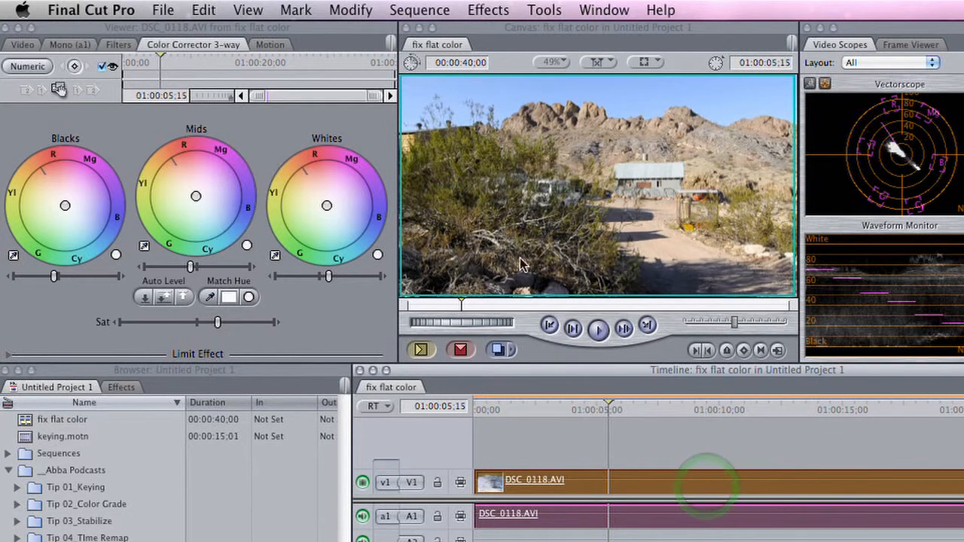
left_click(488, 10)
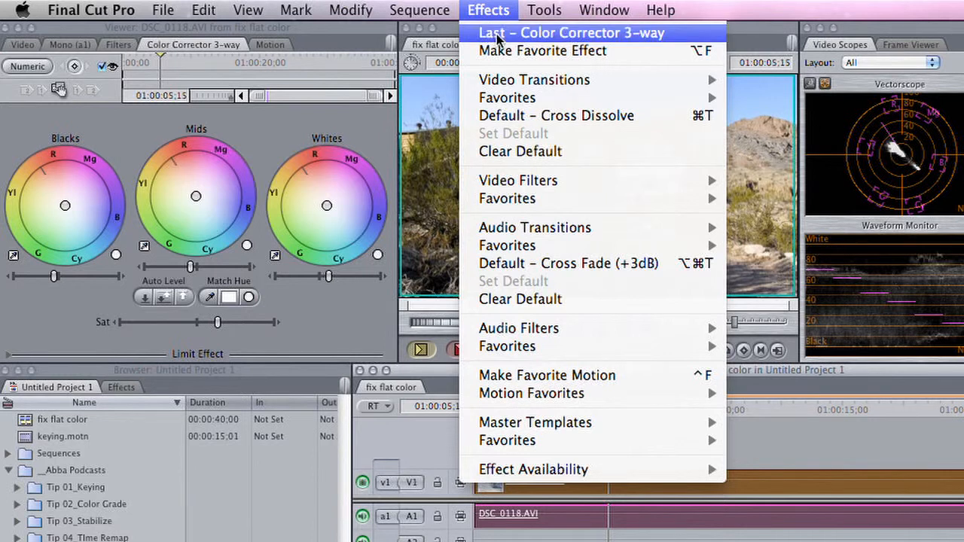
left_click(495, 33)
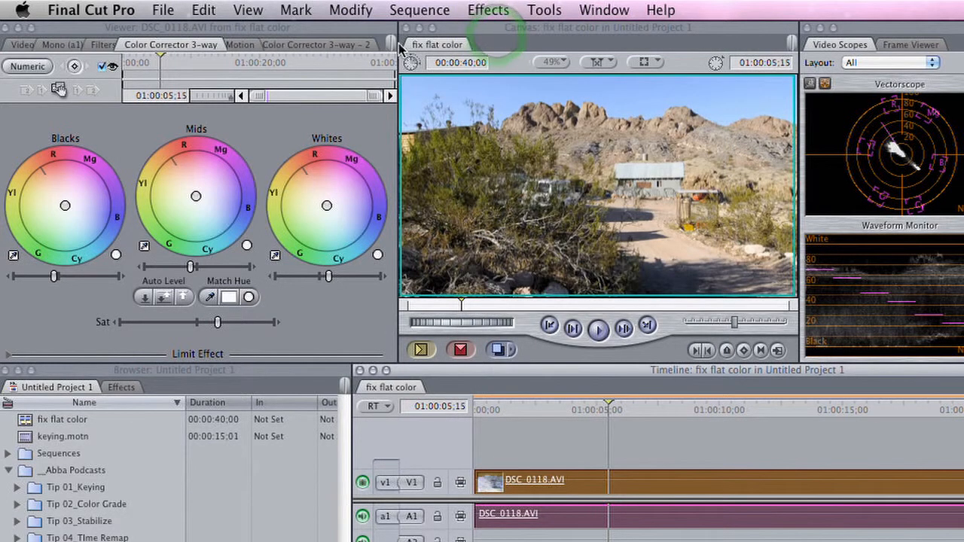
left_click(298, 45)
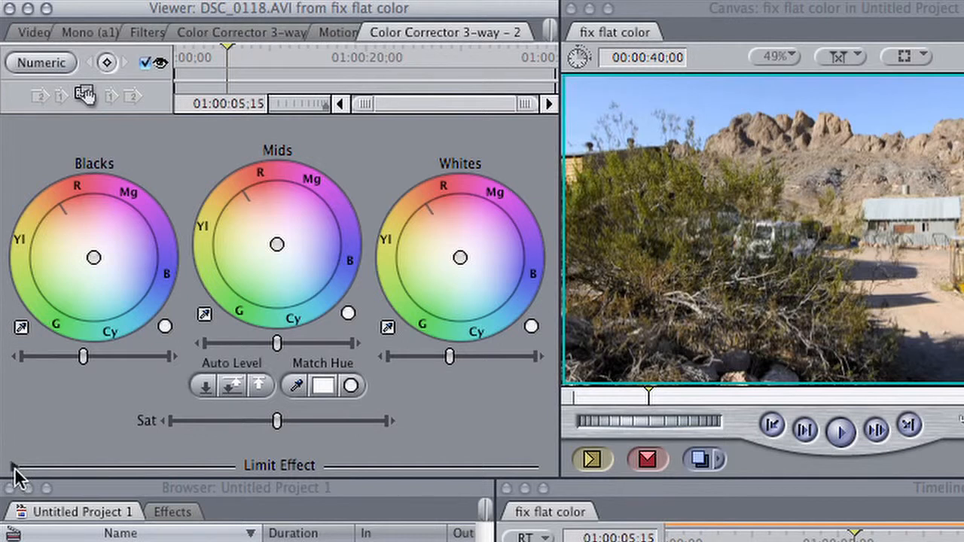
Step: Reveal the Limit Effect settings of the second filter and sample the sky's blue as the limiting color
left_click(13, 467)
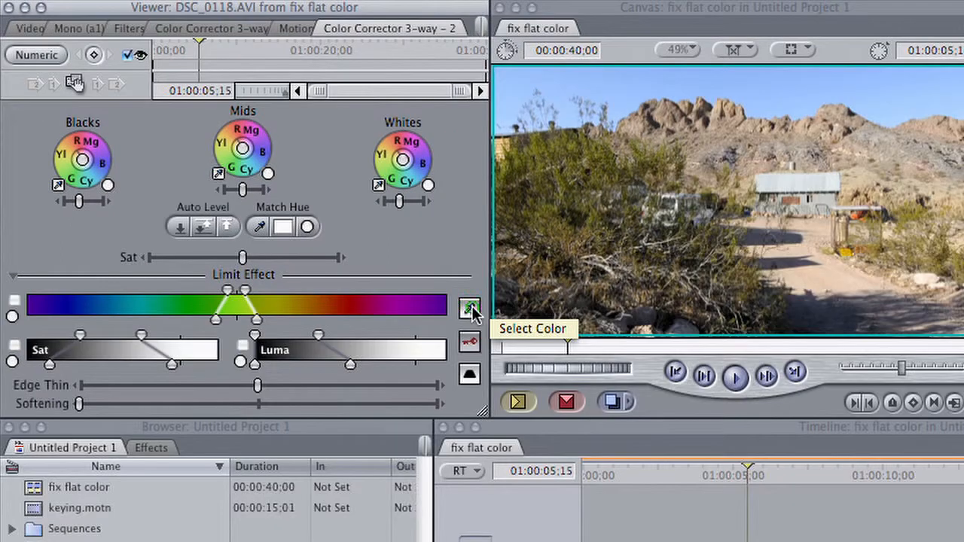
left_click(537, 354)
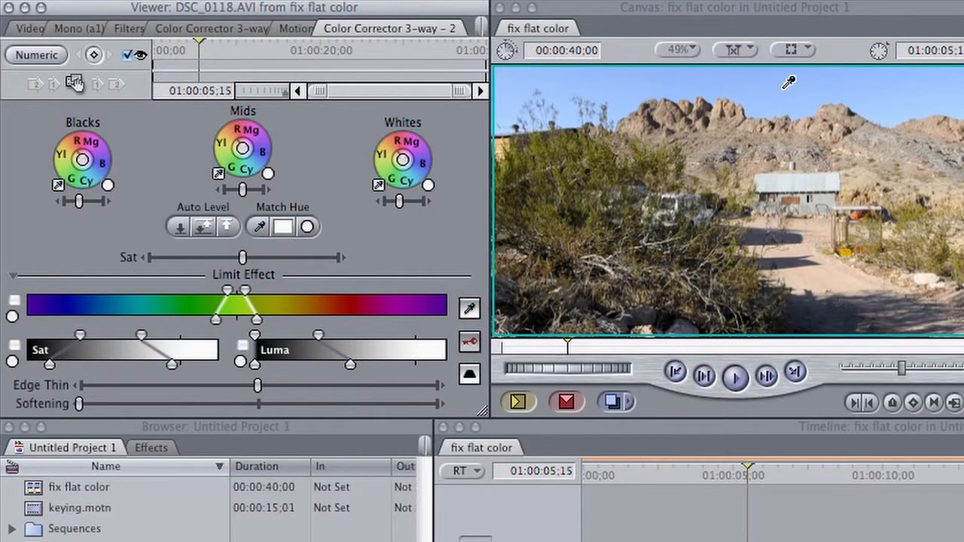
left_click(783, 88)
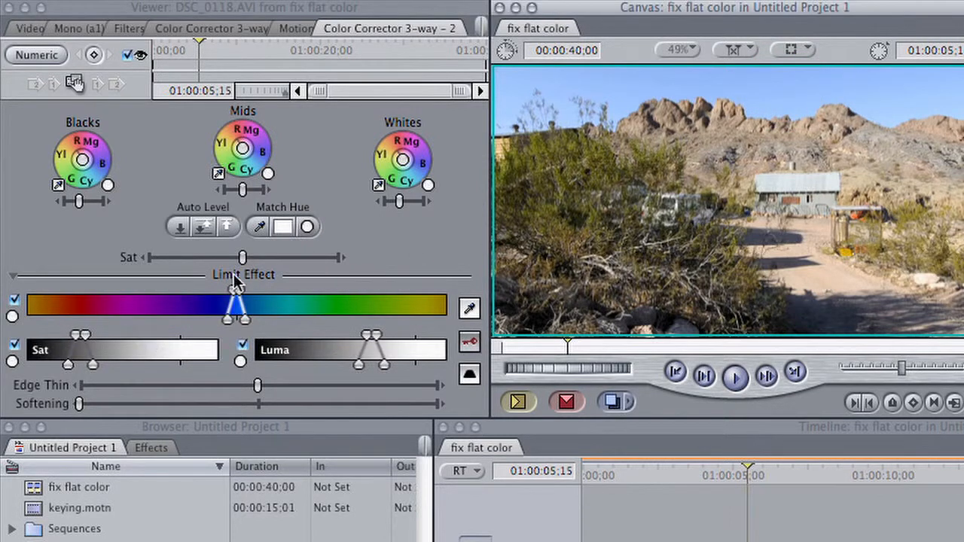
Step: Fully desaturate the limited color range as a selection check and resample other parts of the sky
left_click_drag(242, 258, 144, 267)
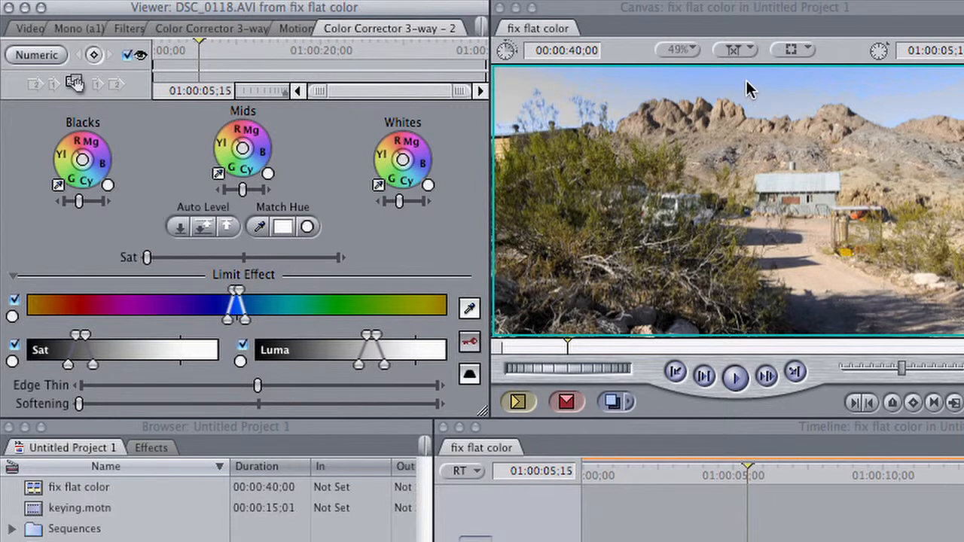
left_click(470, 310)
left_click(784, 79)
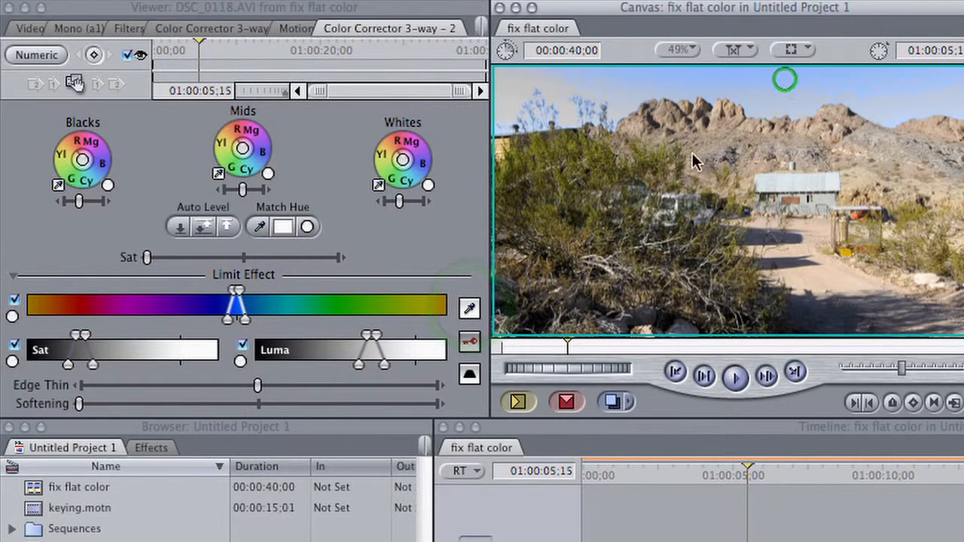
left_click(469, 308)
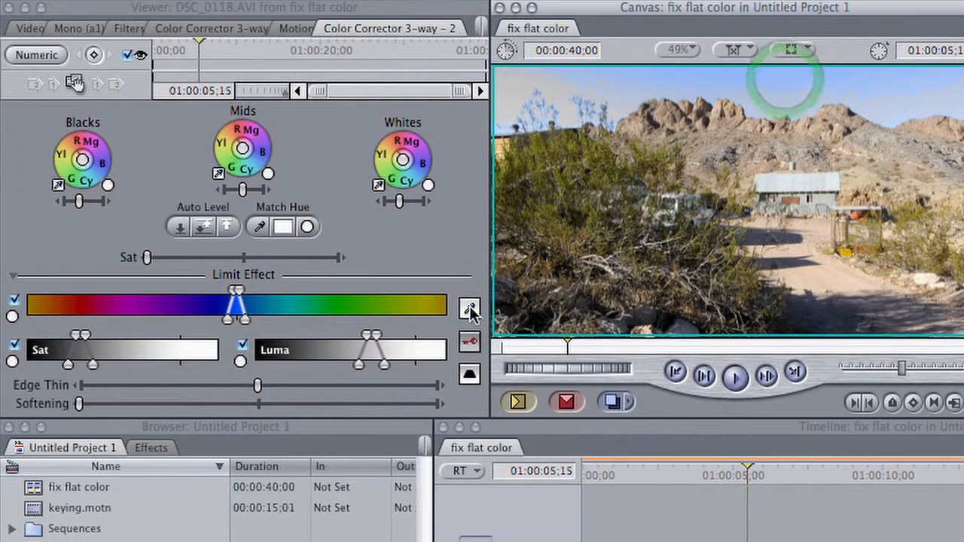
left_click(894, 79)
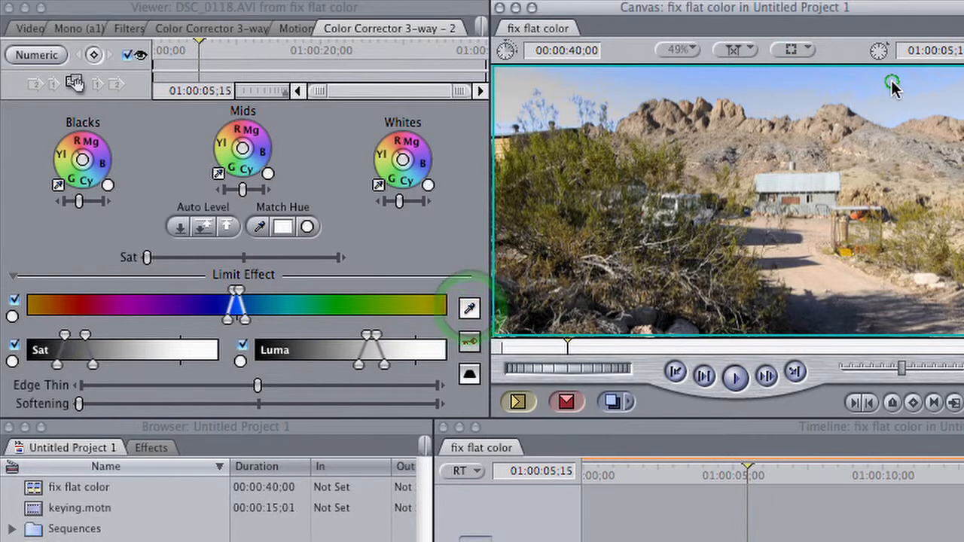
Step: Limit the effect by hue only, with Luma and Sat limiting turned off, and strongly boost the sky's saturation
left_click(242, 346)
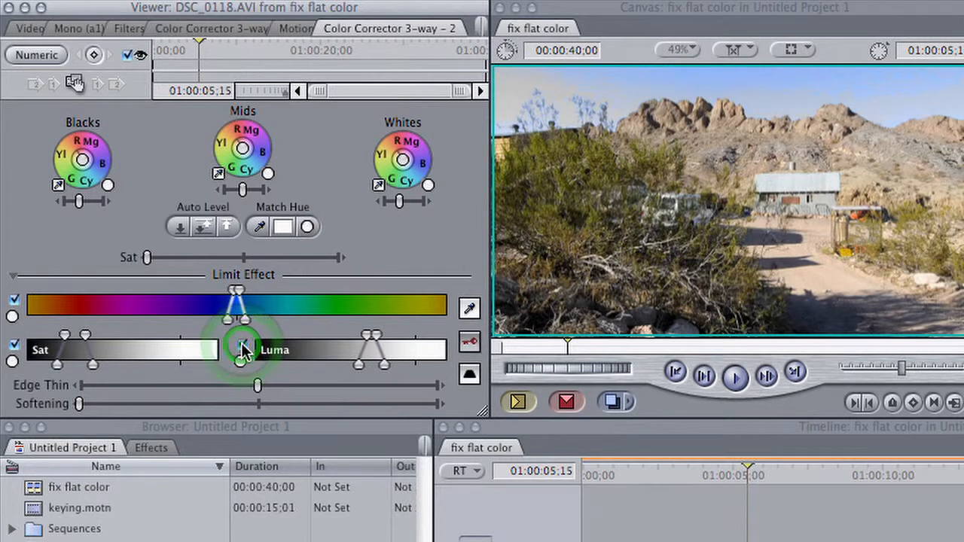
left_click(15, 345)
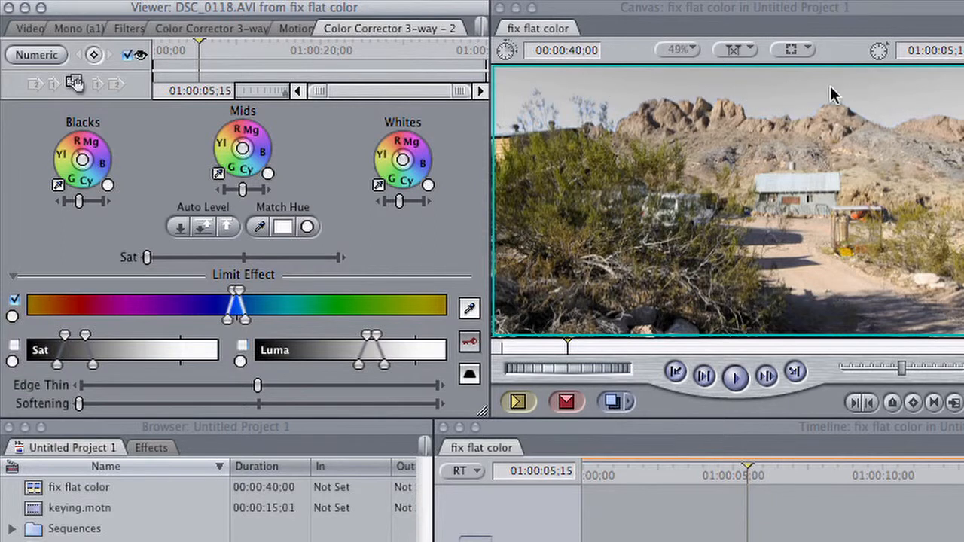
left_click_drag(162, 259, 313, 259)
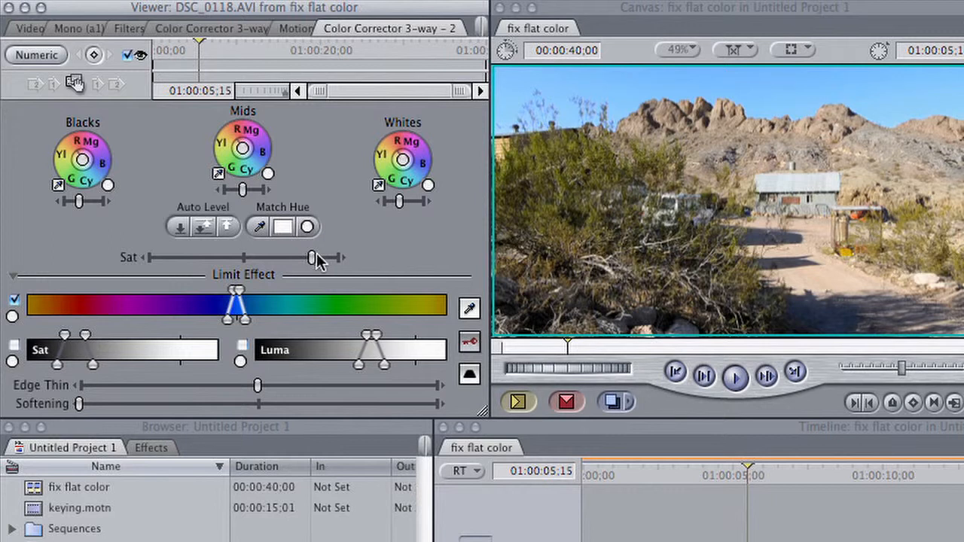
Step: Collapse the Limit Effect settings, try shifting the sky's whites and mids toward red, and undo both color shifts
left_click(15, 277)
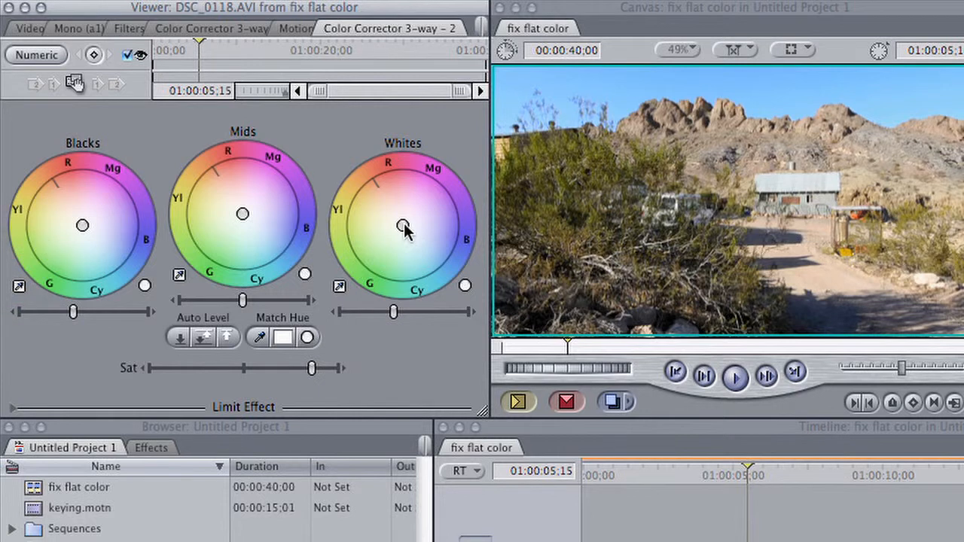
left_click_drag(403, 225, 404, 224)
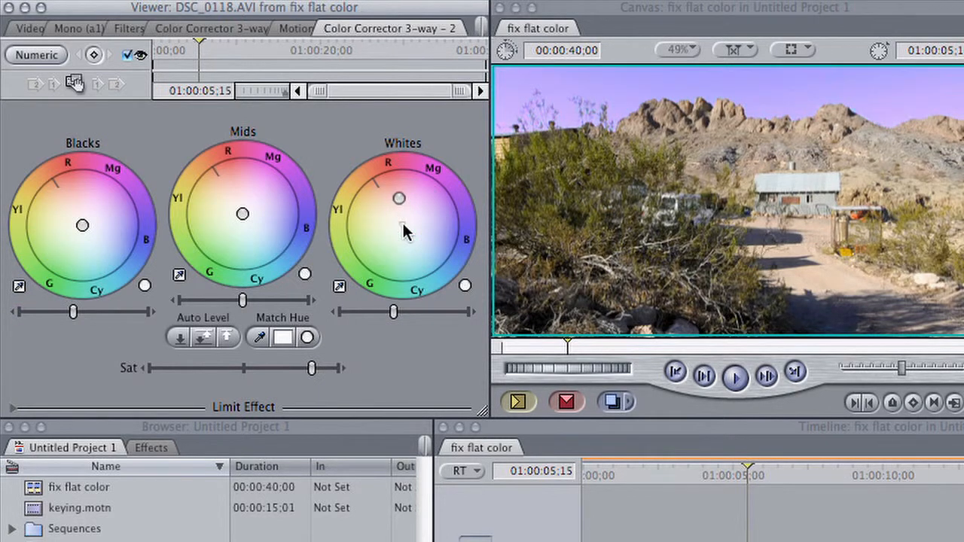
left_click(242, 214)
left_click_drag(242, 214, 242, 213)
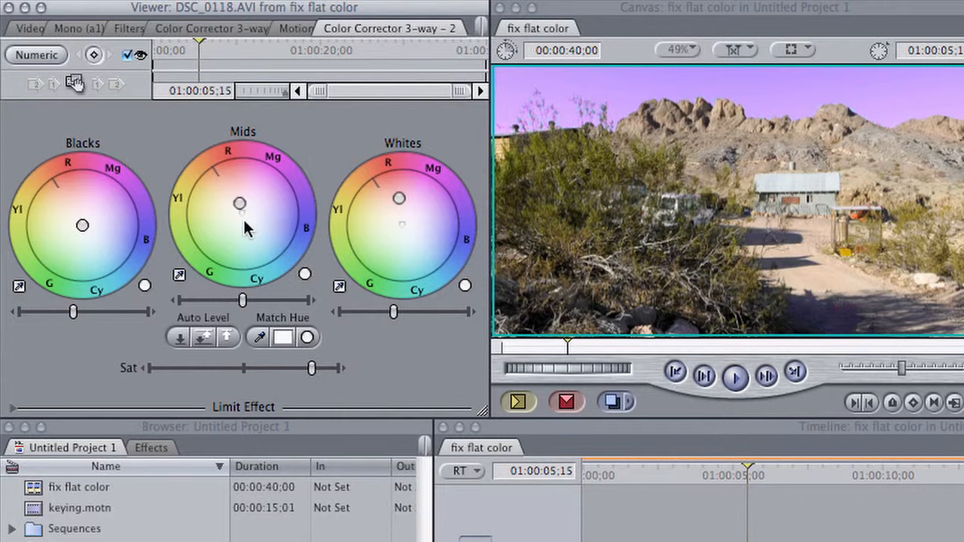
key("super+z")
key("super+z")
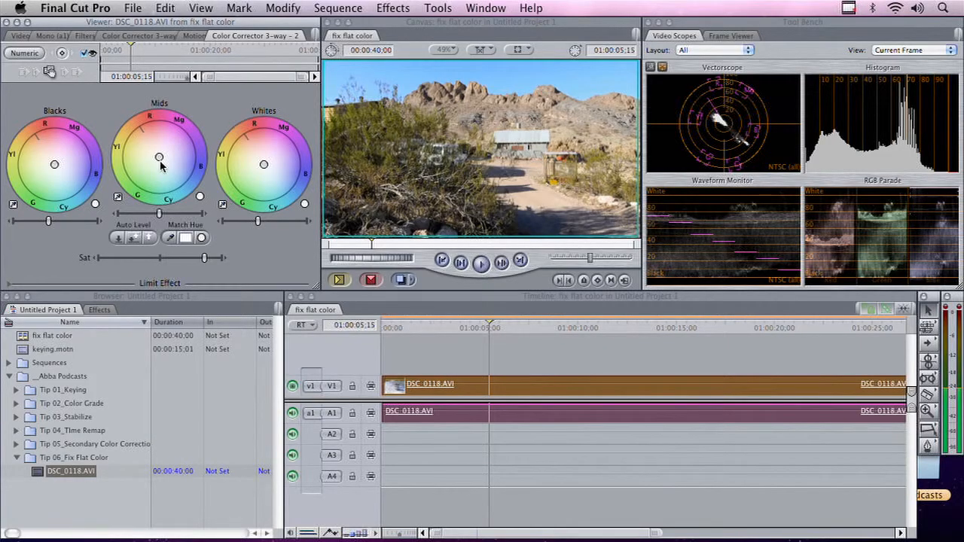
Step: Apply a third Color Corrector 3-way filter to the clip and open its controls
left_click(387, 7)
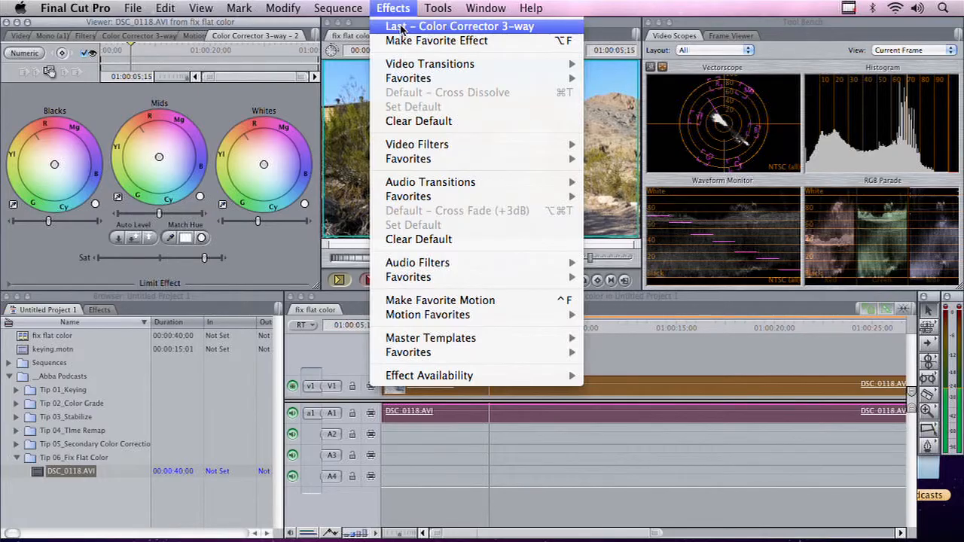
left_click(401, 26)
left_click(269, 38)
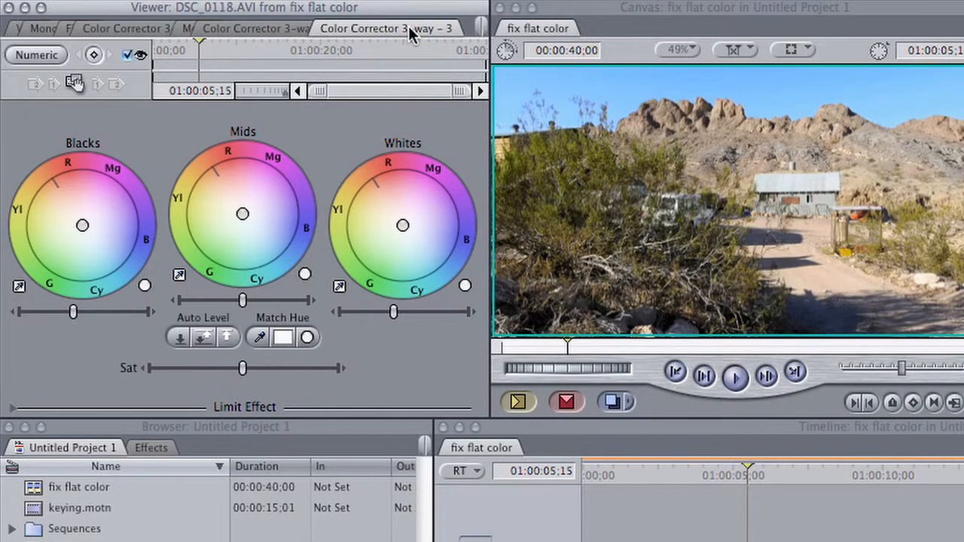
Step: Limit the third filter's effect to the mountain rock color sampled in the frame, and fully desaturate that range as a selection check
left_click(14, 410)
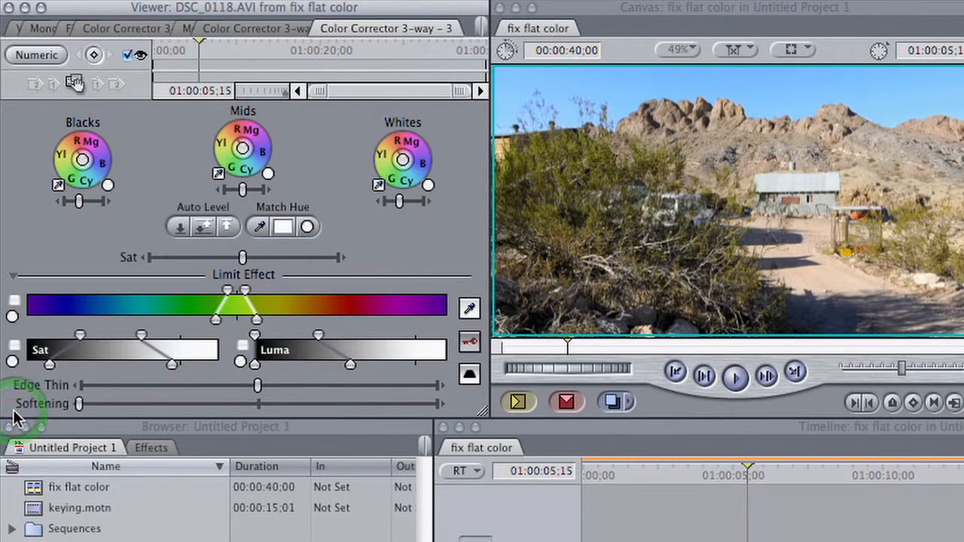
left_click(469, 310)
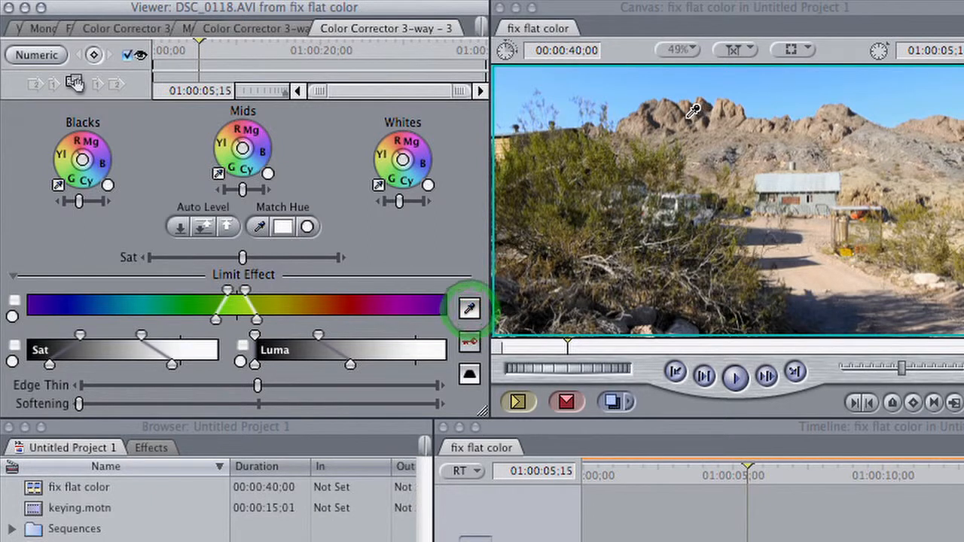
left_click(680, 112)
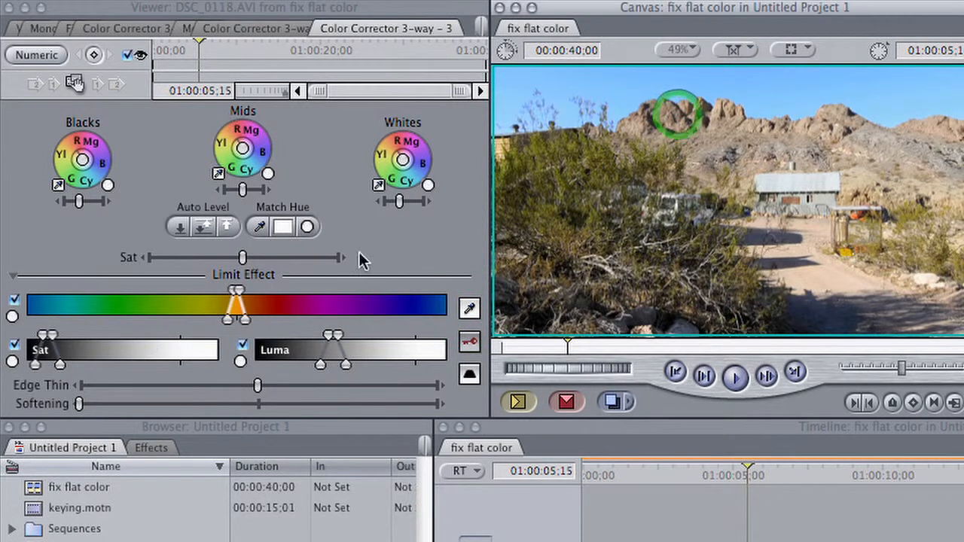
left_click_drag(243, 258, 128, 267)
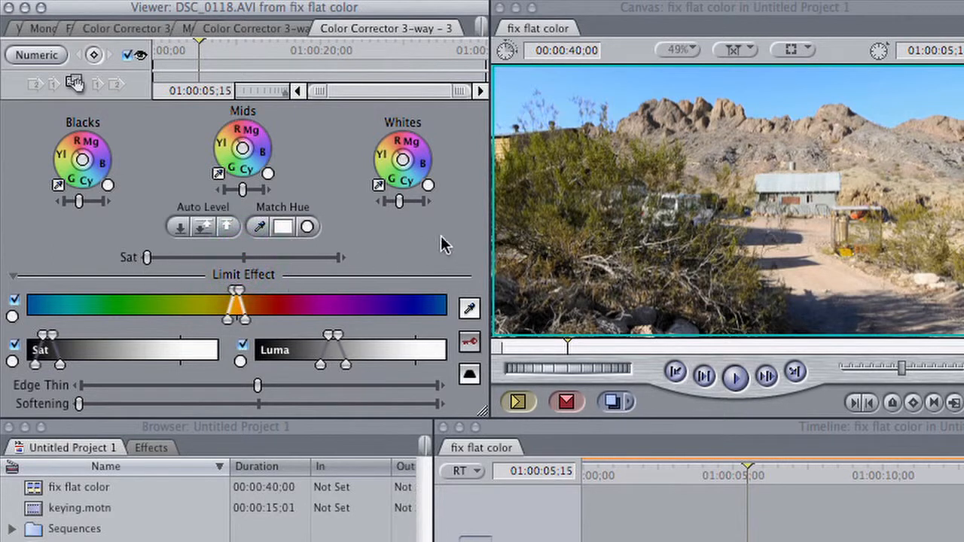
Step: Extend the limited color range by adding samples from the distant ridge, the rocky peaks and the hillside behind the house
left_click(945, 133, "shift")
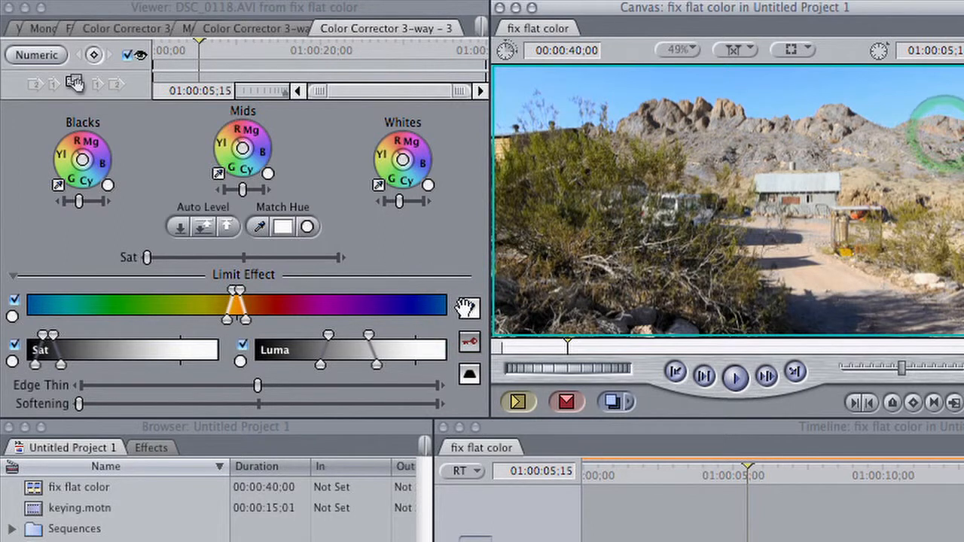
left_click(466, 305)
left_click(934, 126, "shift")
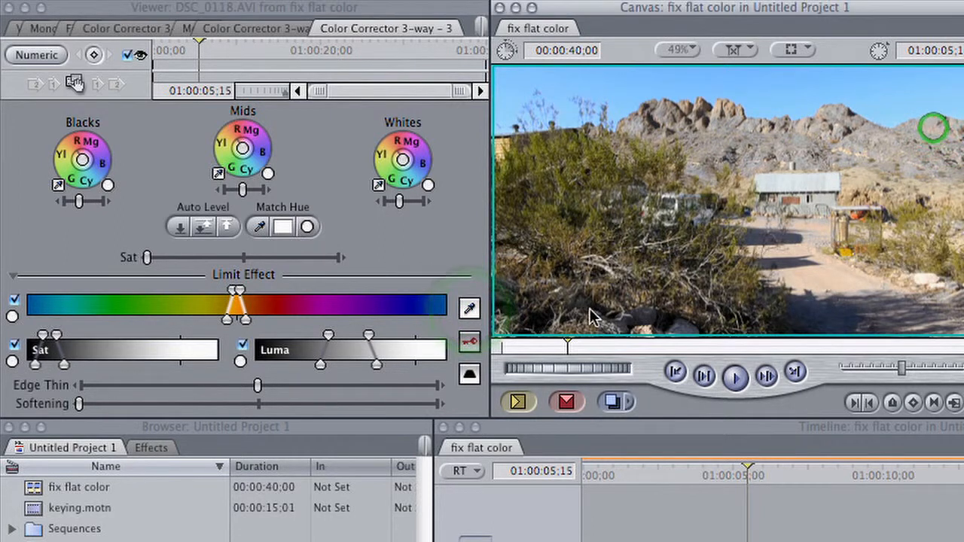
left_click(470, 304)
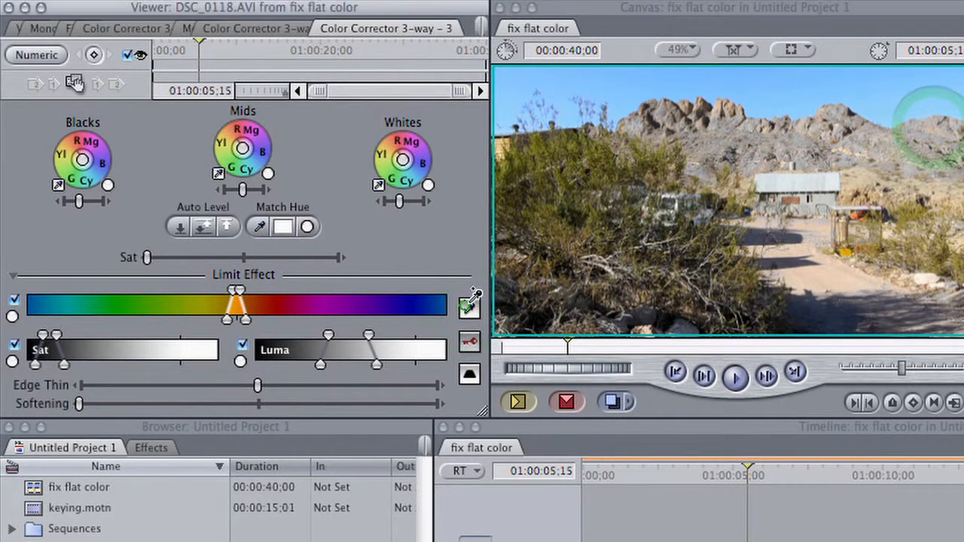
left_click(718, 107, "shift")
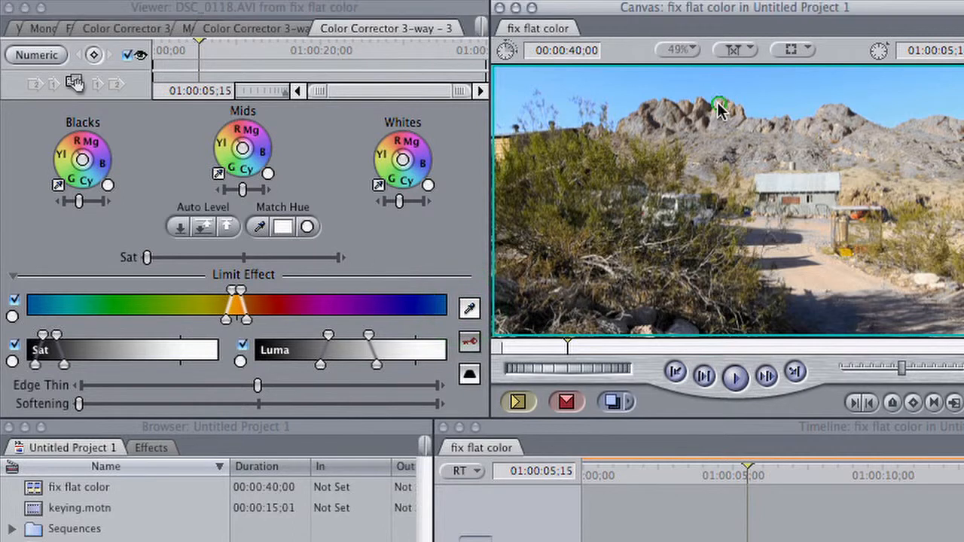
left_click(469, 308)
left_click(861, 176, "shift")
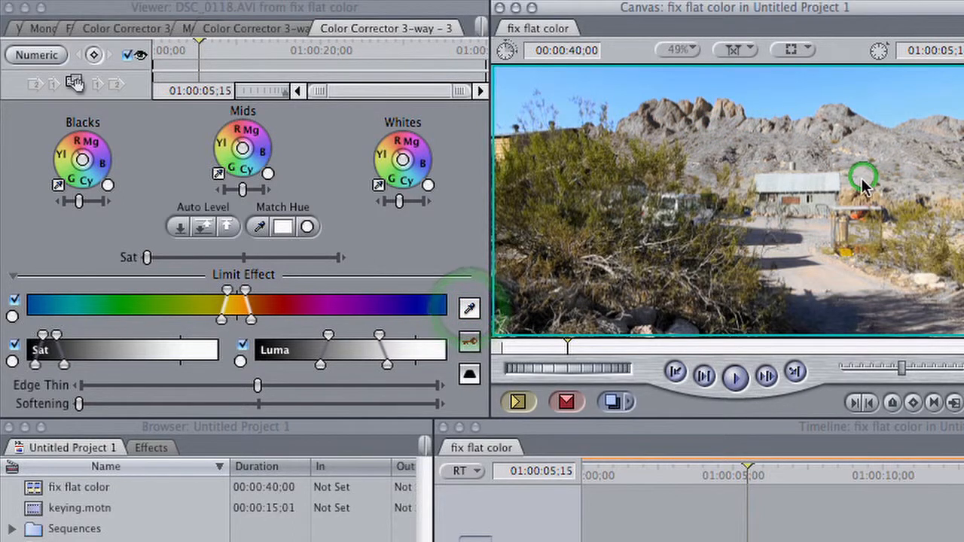
left_click(469, 308)
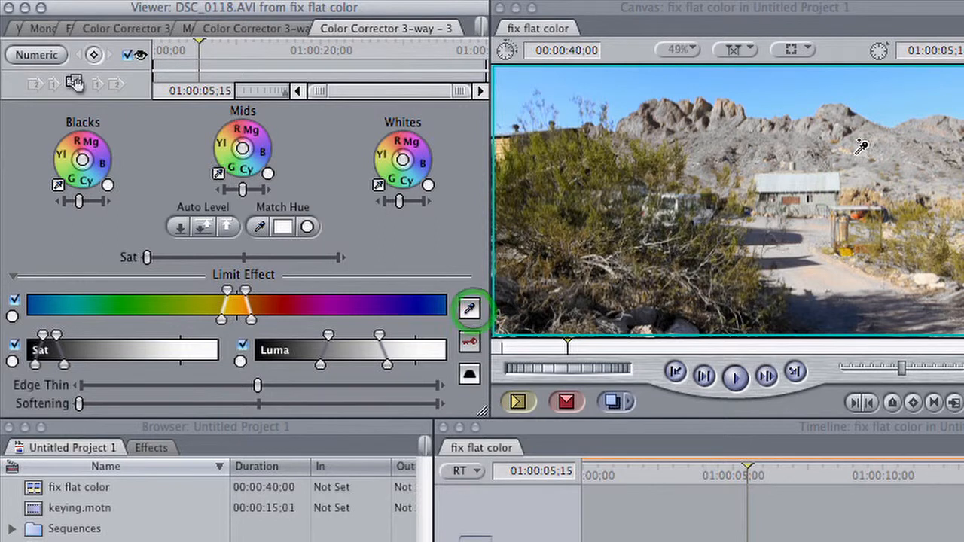
left_click(850, 151, "shift")
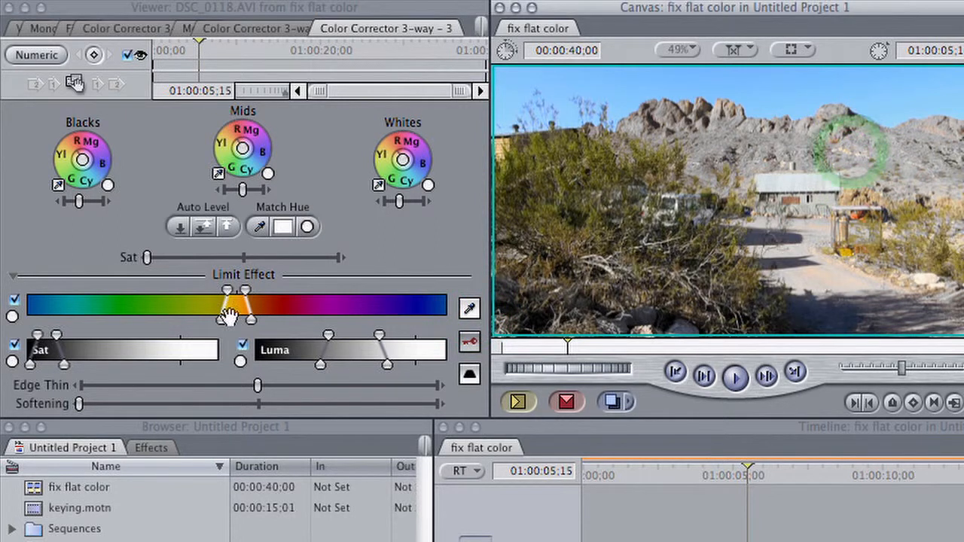
Step: Strongly boost the saturation of the limited rock colors, collapse the Limit Effect settings, and shift the mids toward yellow
left_click_drag(149, 256, 296, 258)
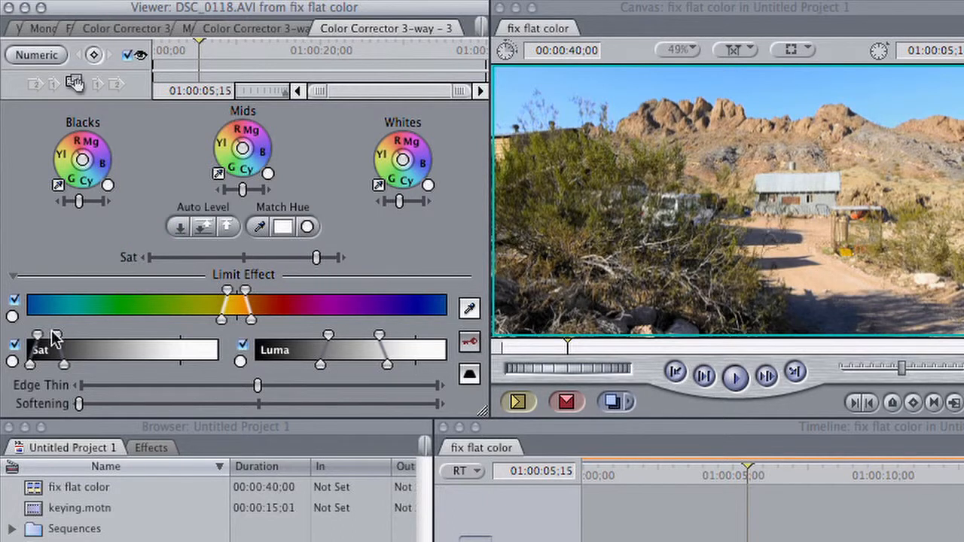
left_click(14, 277)
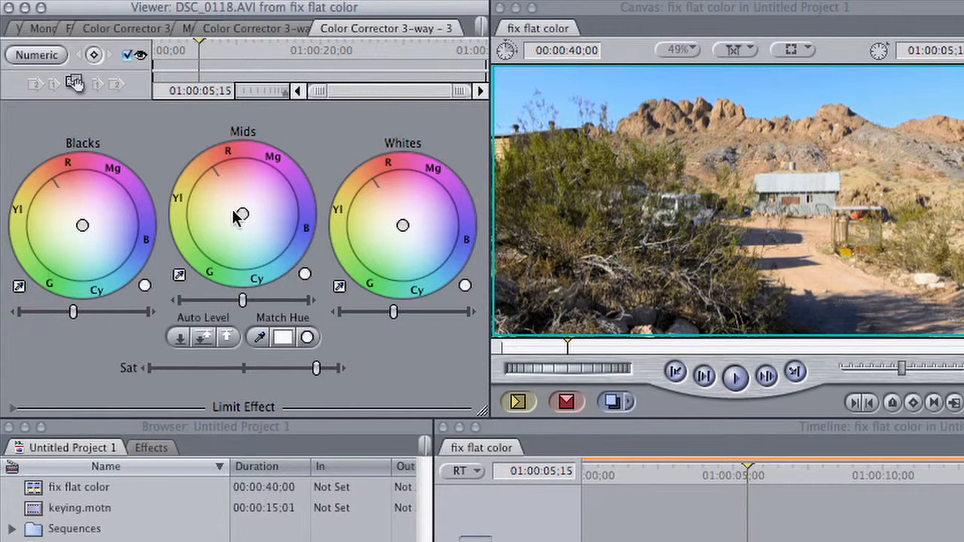
left_click_drag(241, 213, 220, 210)
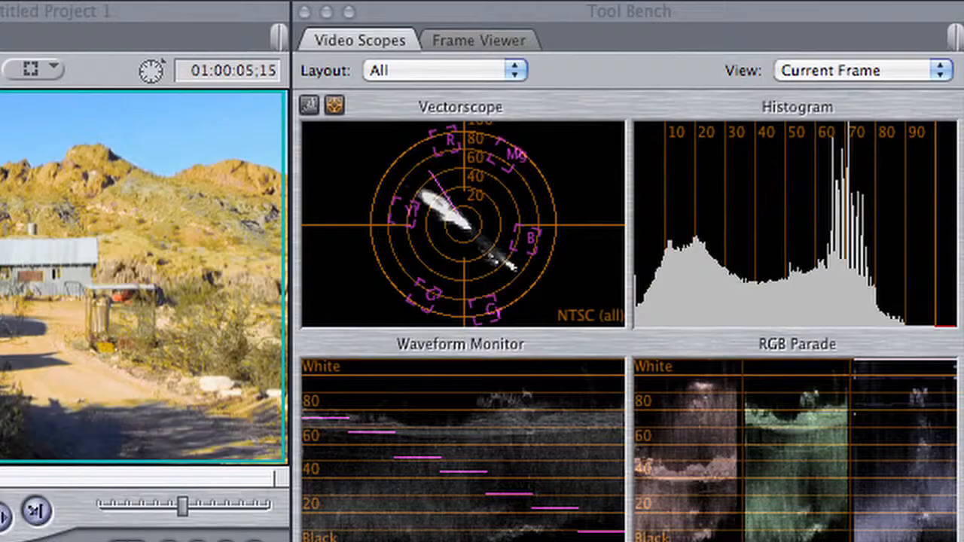
Step: Compare the corrected frame with the unfiltered one in the Frame Viewer by moving the split across the image
left_click(477, 42)
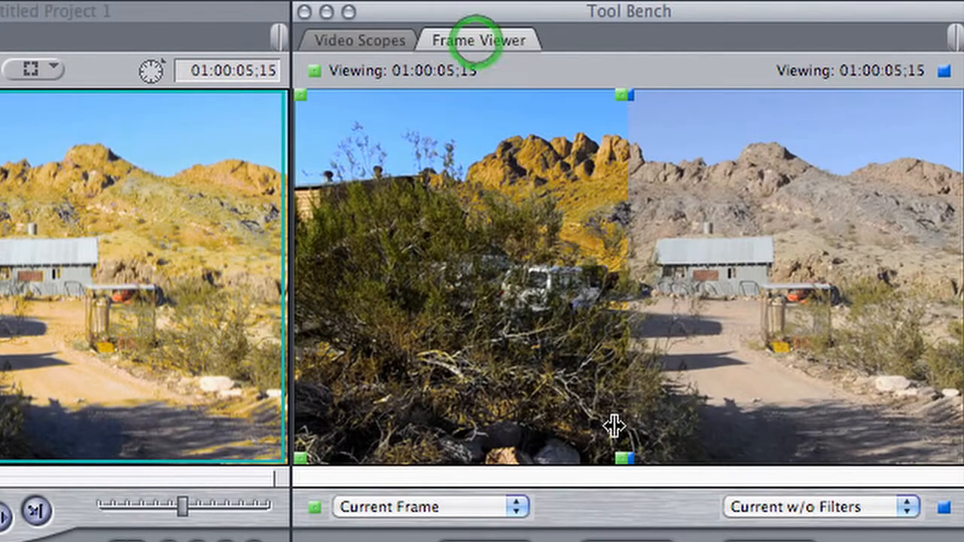
left_click_drag(623, 457, 880, 490)
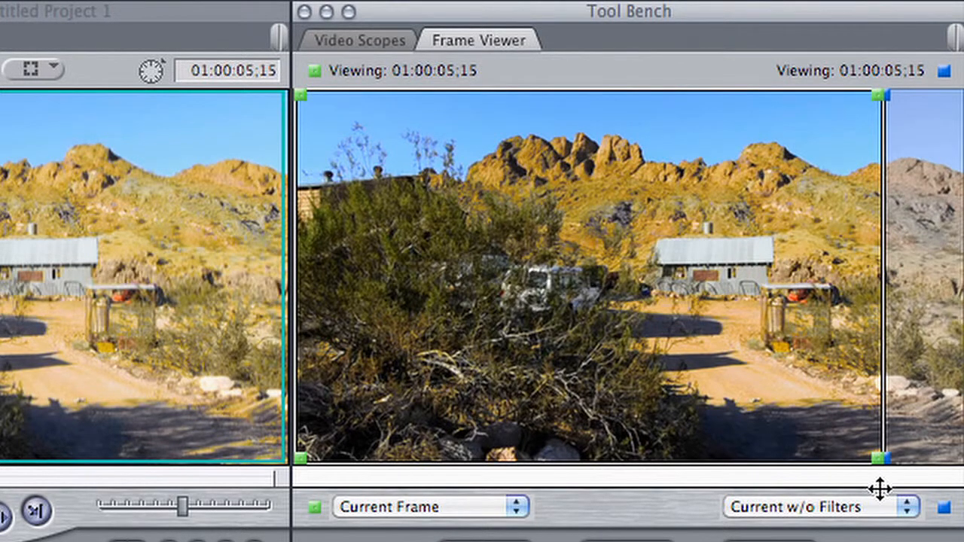
left_click_drag(879, 489, 723, 503)
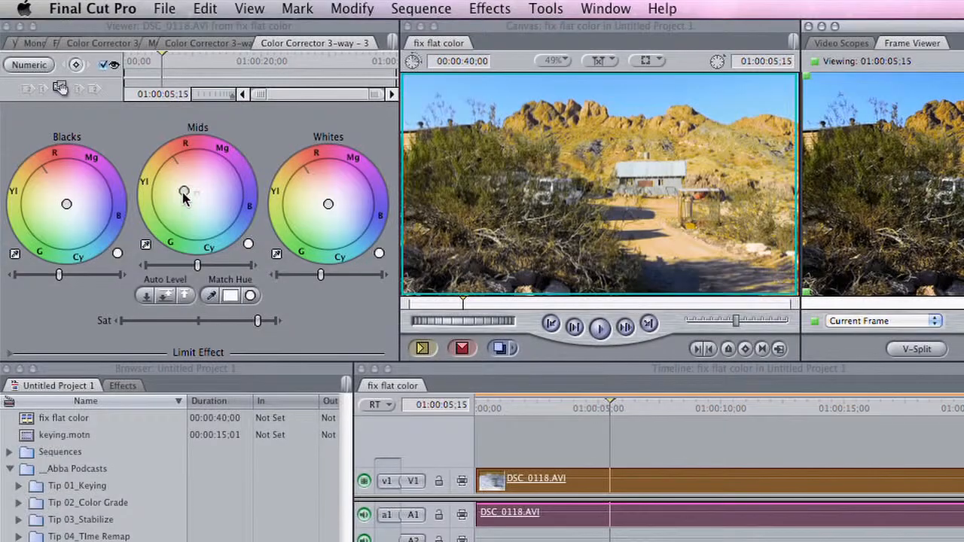
Step: Shift the mids further toward yellow-green and compare the result with the unfiltered frame across the split
left_click_drag(183, 193, 182, 194)
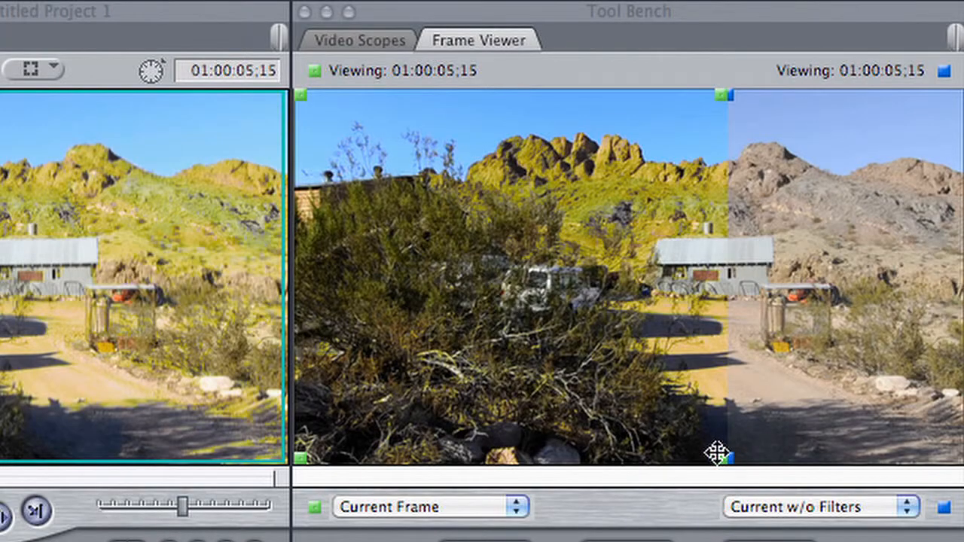
left_click_drag(716, 452, 665, 486)
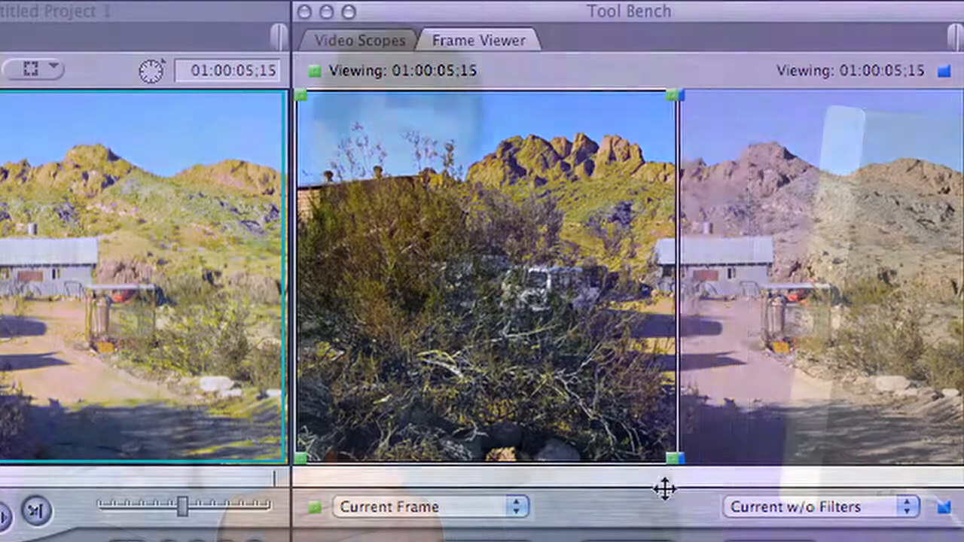